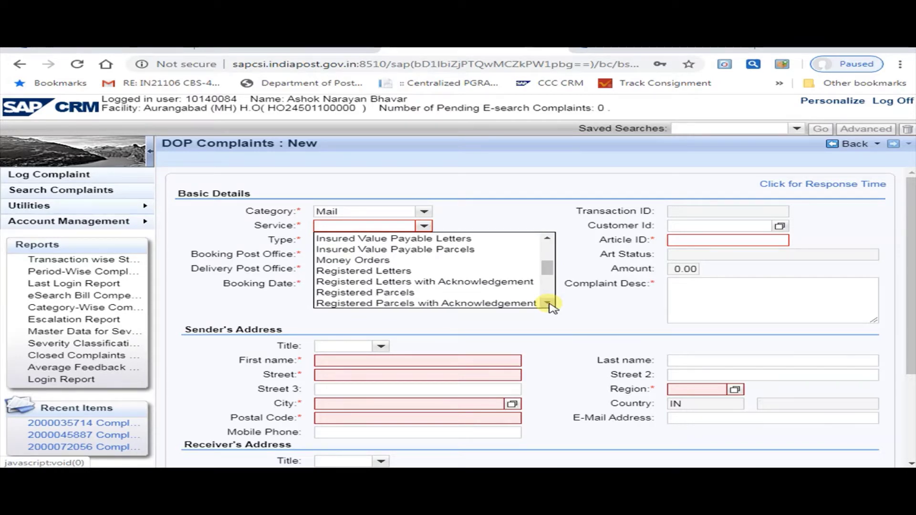
# Pick Registered Letters from the Service list and bring up the complaint Type choices
pyautogui.click(547, 304)
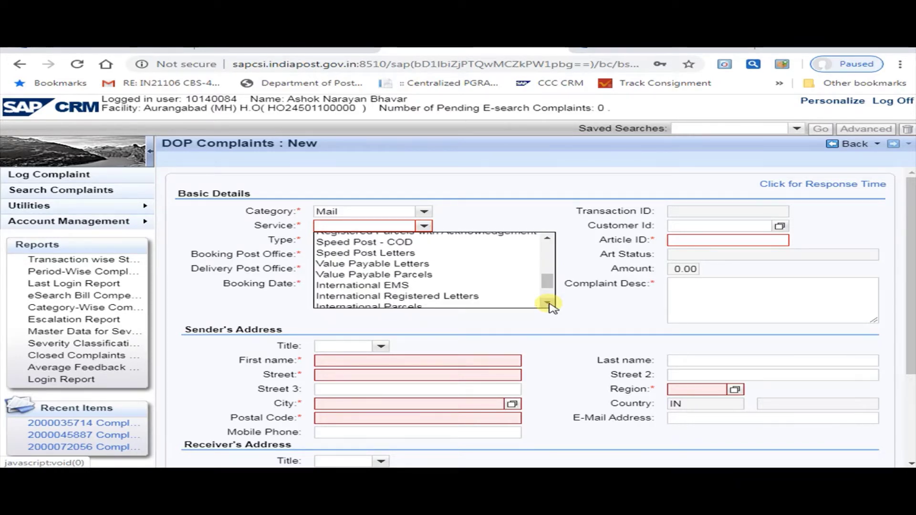
pyautogui.click(548, 304)
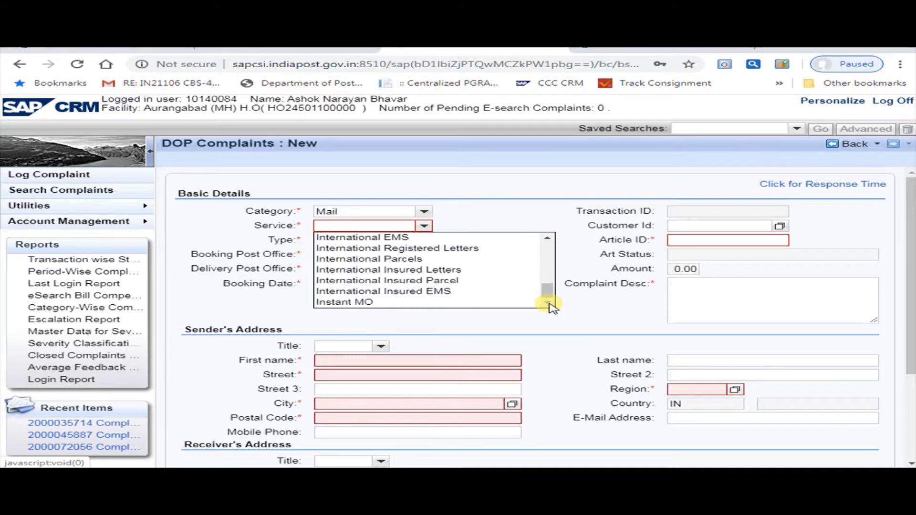
pyautogui.click(548, 237)
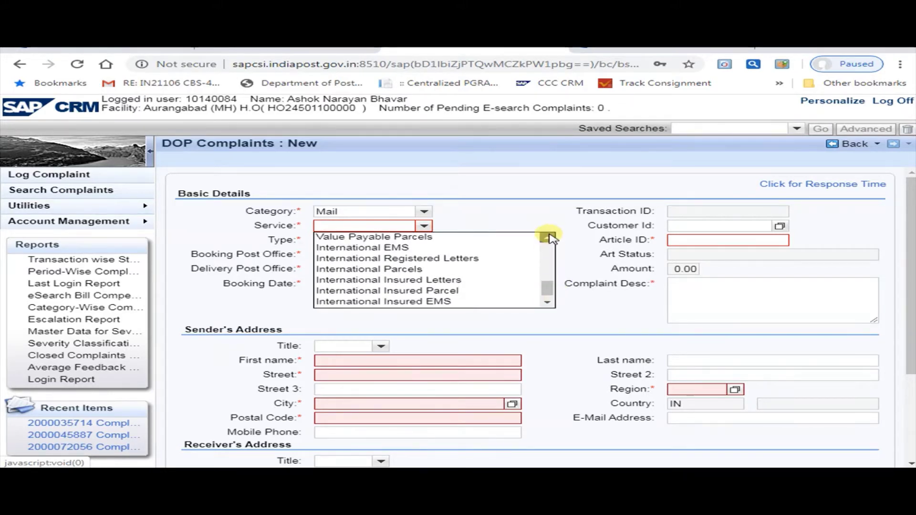
pyautogui.click(548, 238)
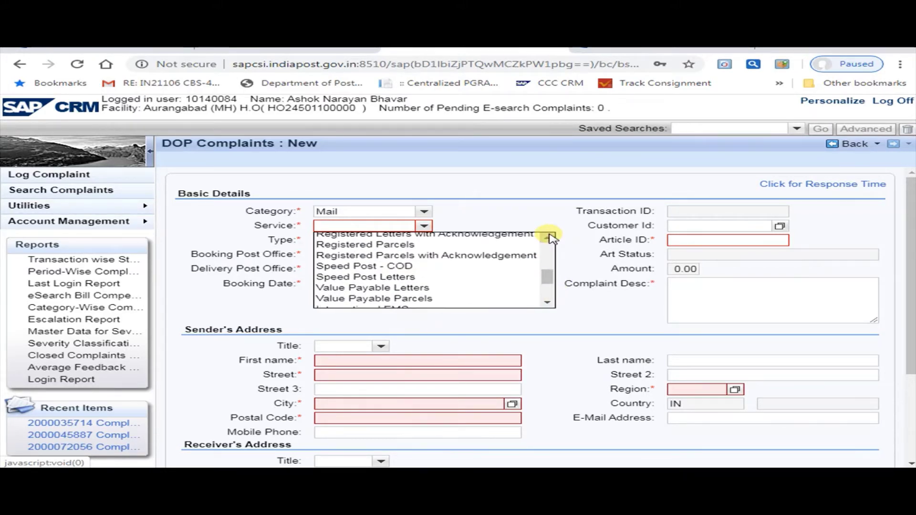
pyautogui.click(549, 238)
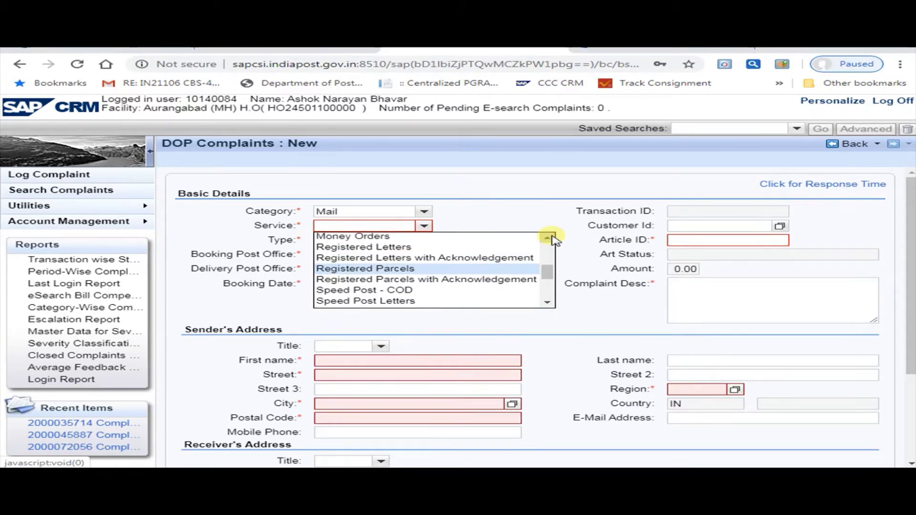
pyautogui.click(548, 238)
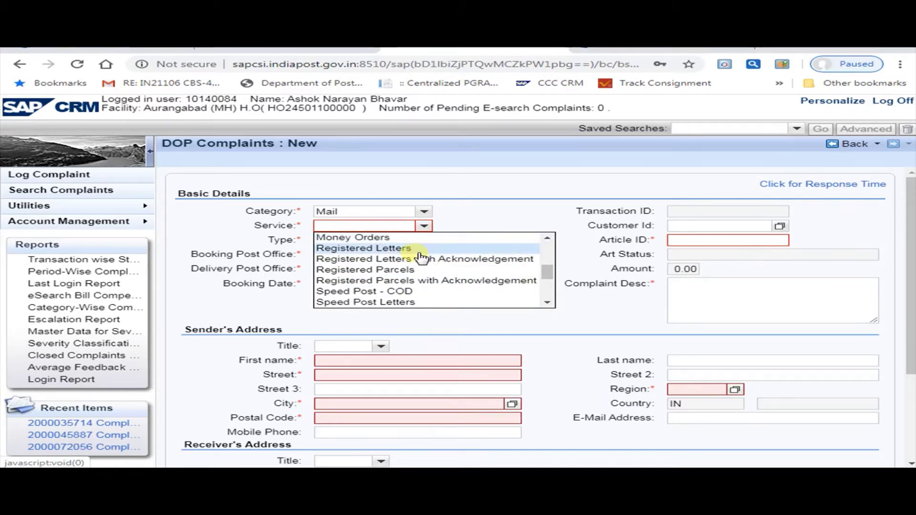
pyautogui.click(420, 251)
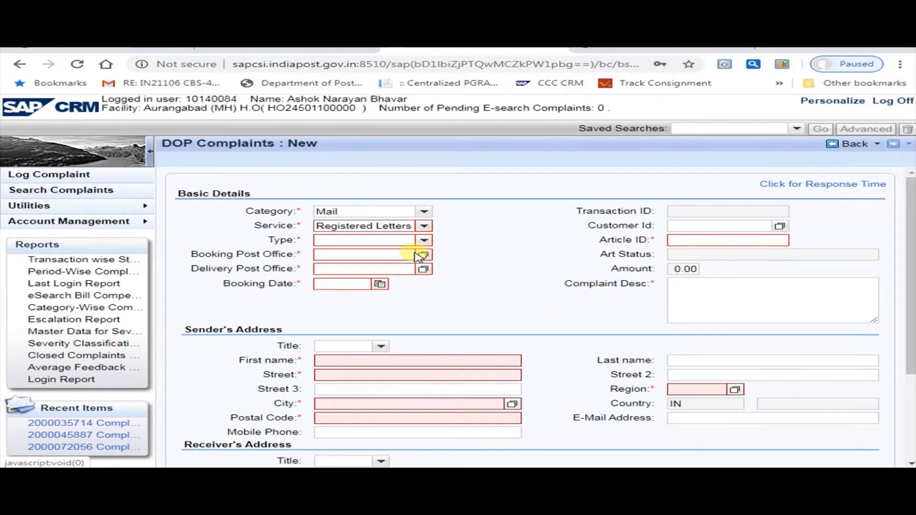
pyautogui.click(395, 241)
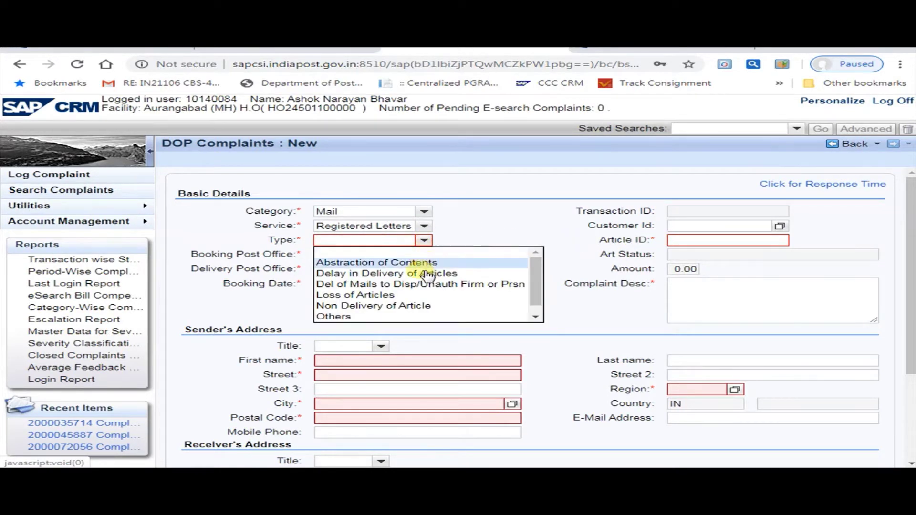
# Set the Type to Non Delivery of Article and fetch details using the letter's article number
pyautogui.click(405, 307)
pyautogui.write('RM')
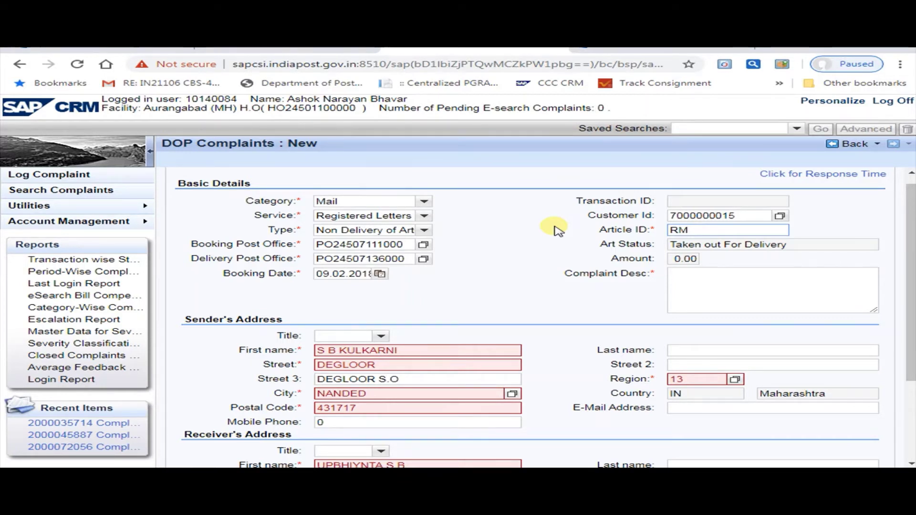
pyautogui.write('40417')
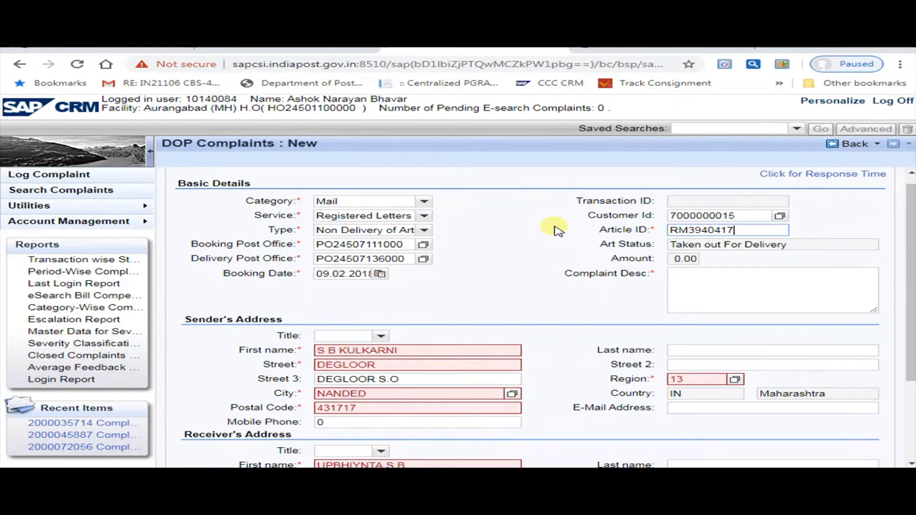
pyautogui.write('20IN')
pyautogui.press('Return')
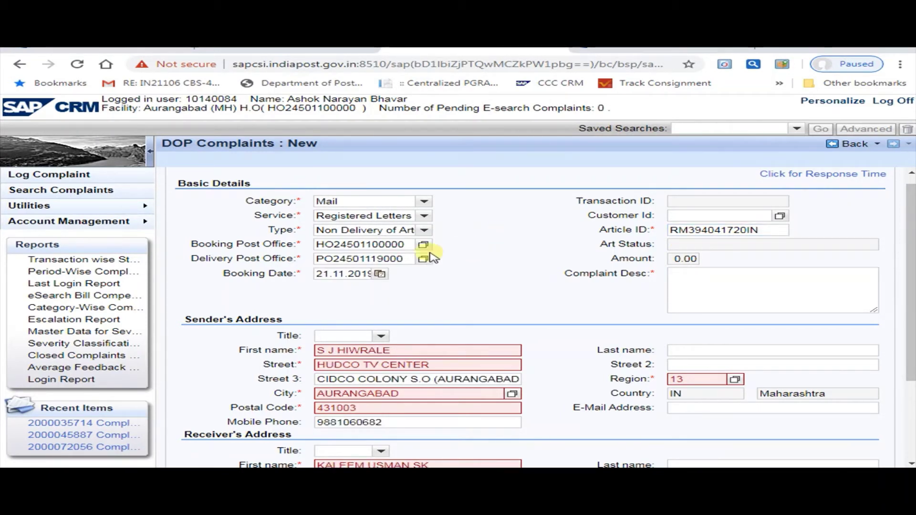
# Check the booking date 21.11.2019, then scroll down to the full sender and receiver addresses
pyautogui.doubleClick(341, 276)
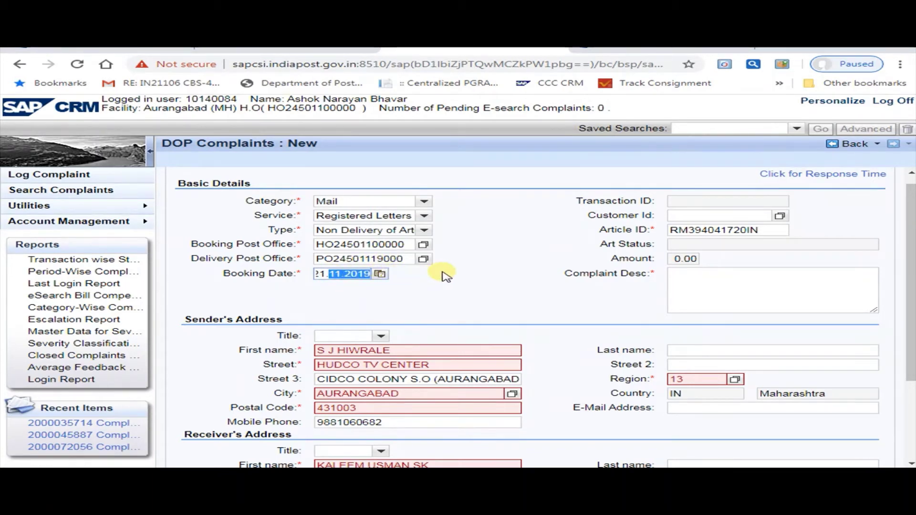
pyautogui.click(342, 279)
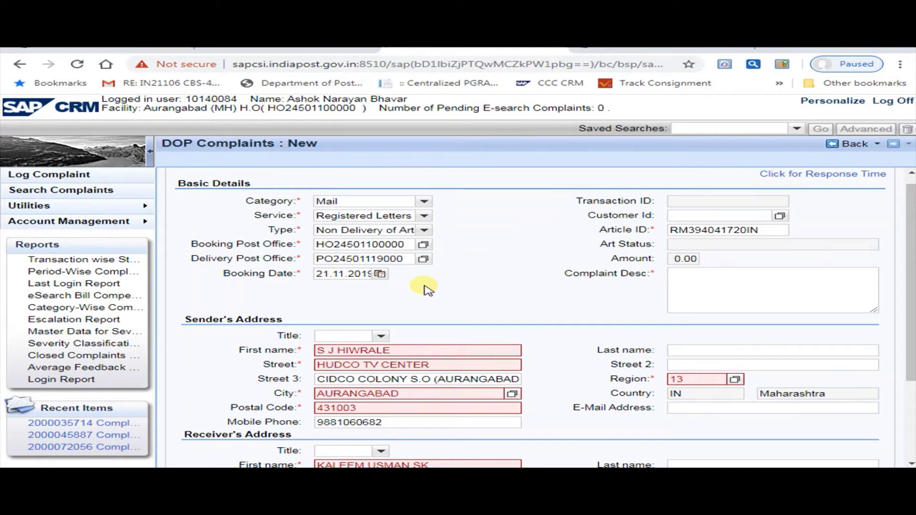
pyautogui.scroll(-3, 417, 305)
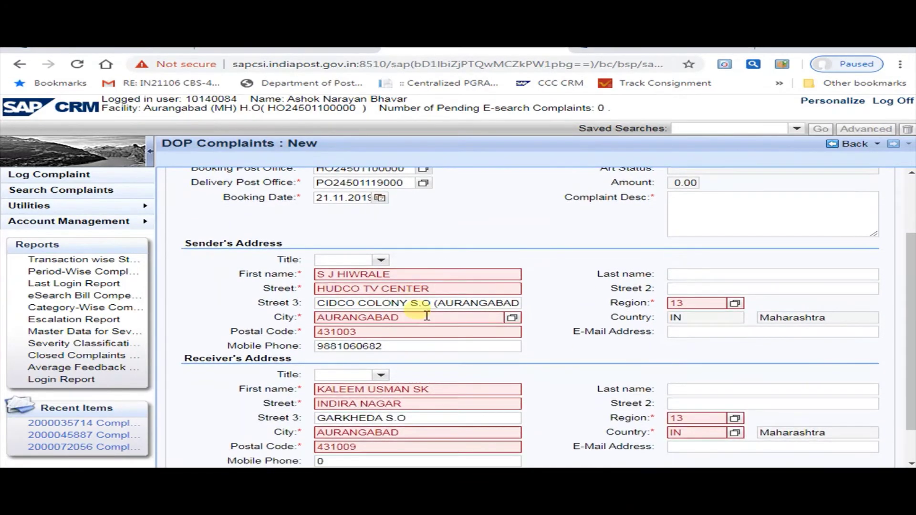
pyautogui.scroll(-2, 420, 311)
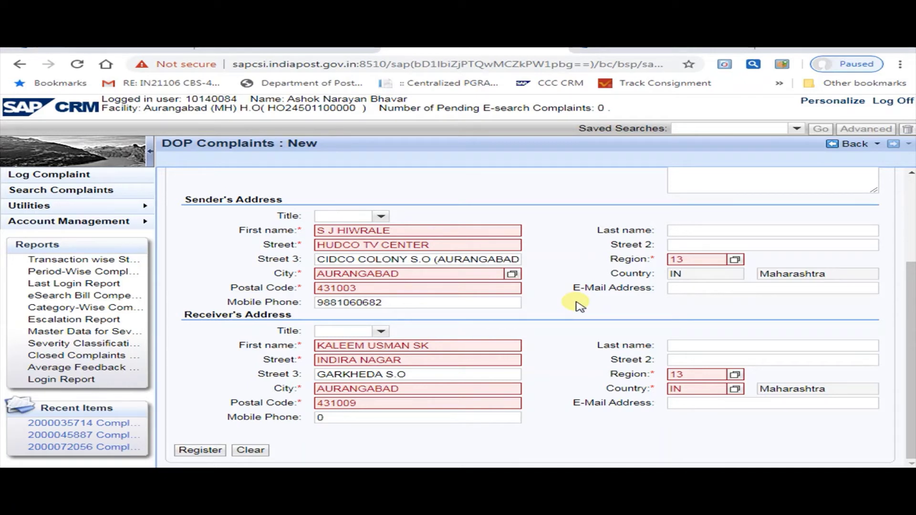
# Enter the additional street details in the sender's Street 2 field, fixing a typo
pyautogui.click(717, 245)
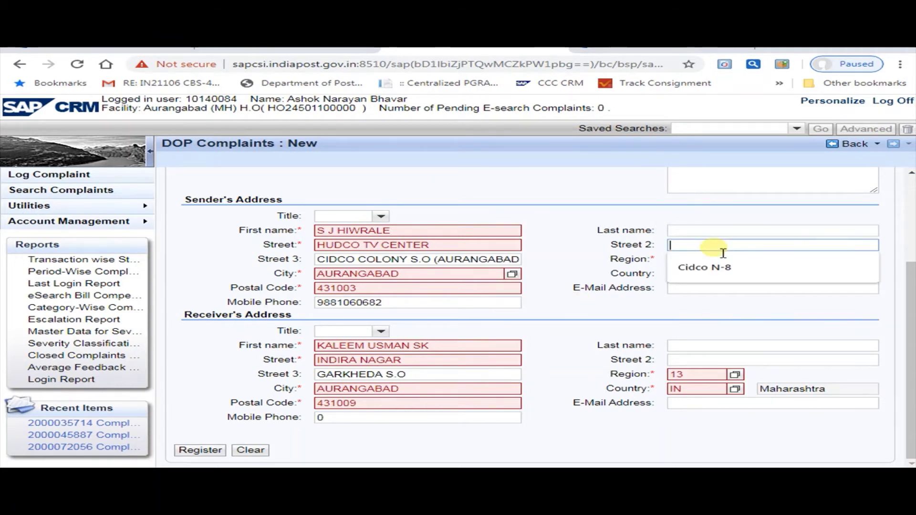
pyautogui.click(704, 265)
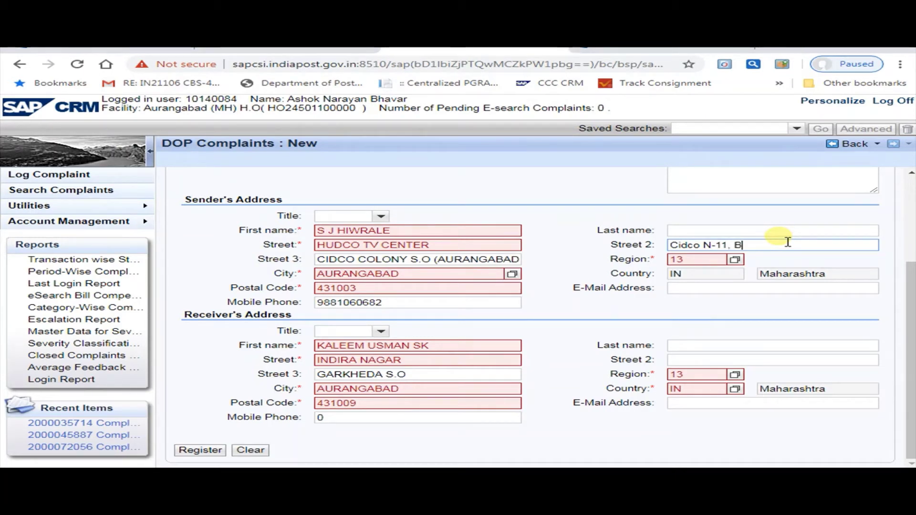
pyautogui.write('-77')
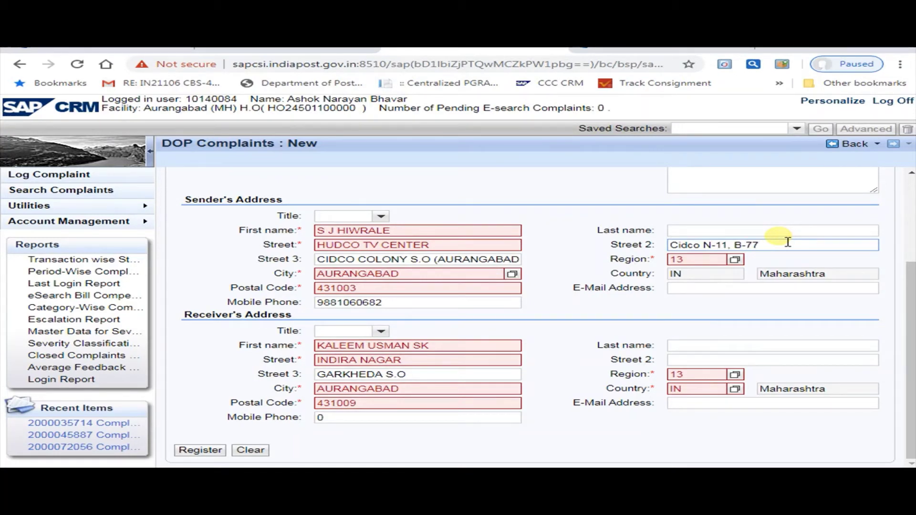
pyautogui.write('/3')
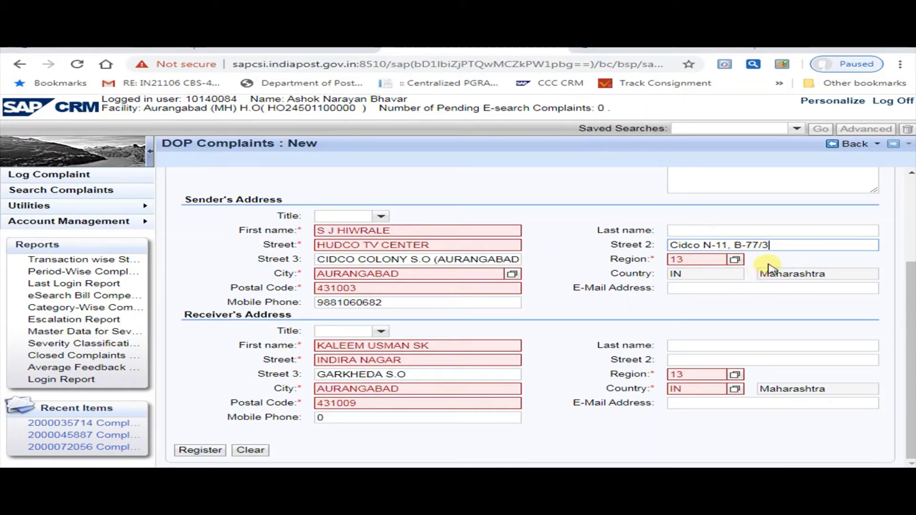
pyautogui.write('TC')
pyautogui.press('BackSpace')
pyautogui.press('BackSpace')
pyautogui.write('V Center')
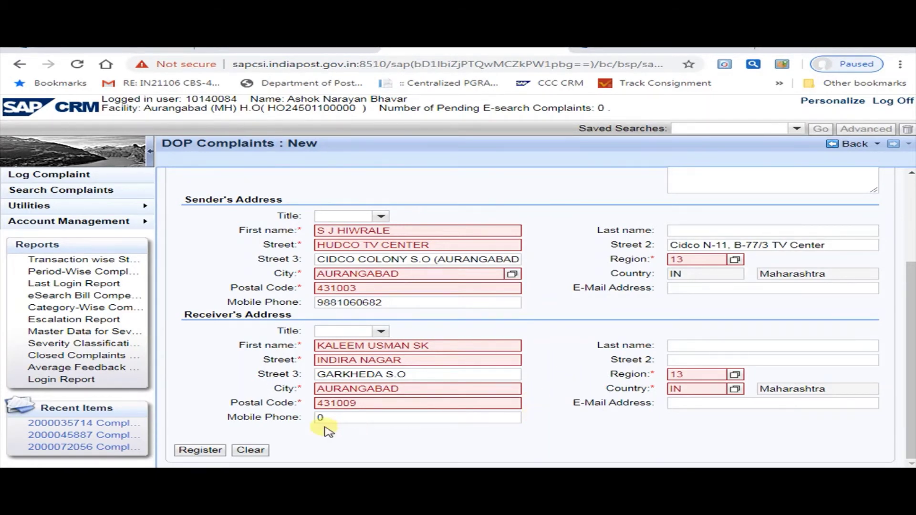
# Check the Delivery Post Office code, then try Register, which warns 'Fill all mandatory fields before saving'
pyautogui.scroll(3, 328, 431)
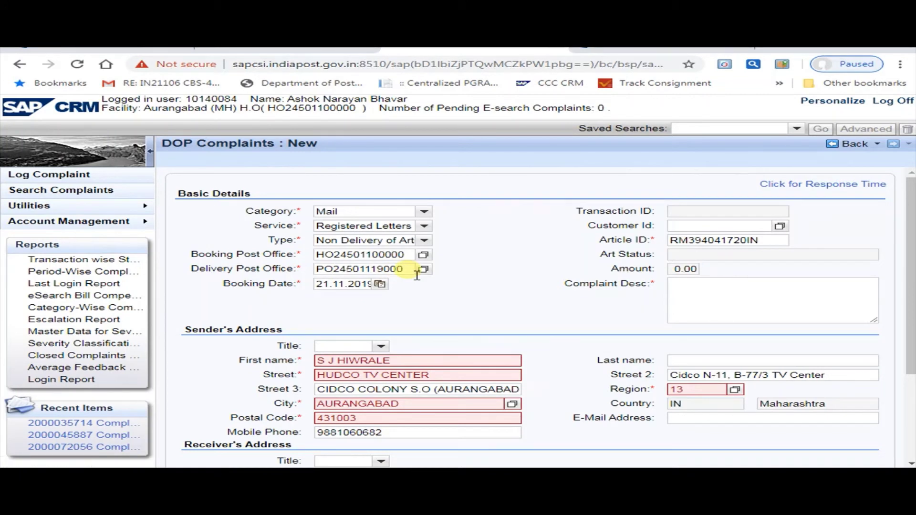
pyautogui.moveTo(416, 274); pyautogui.dragTo(307, 271)
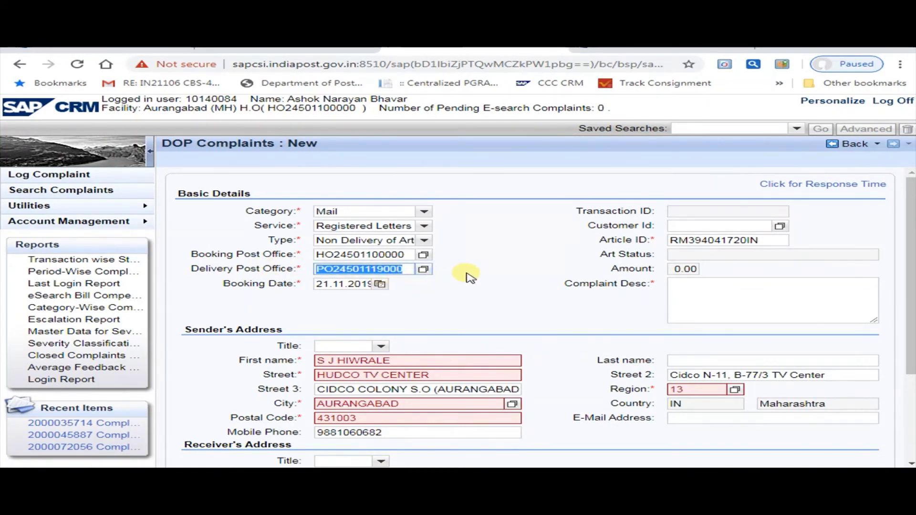
pyautogui.scroll(-5, 470, 276)
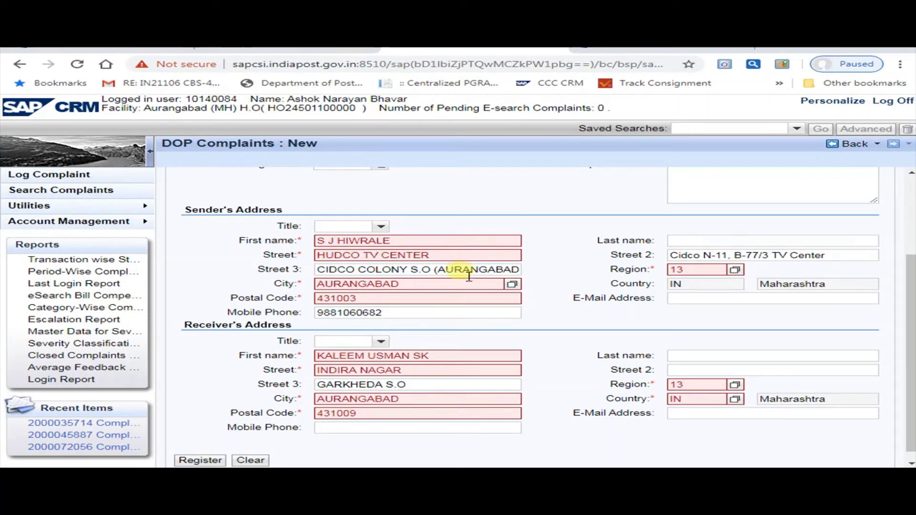
pyautogui.scroll(5, 462, 286)
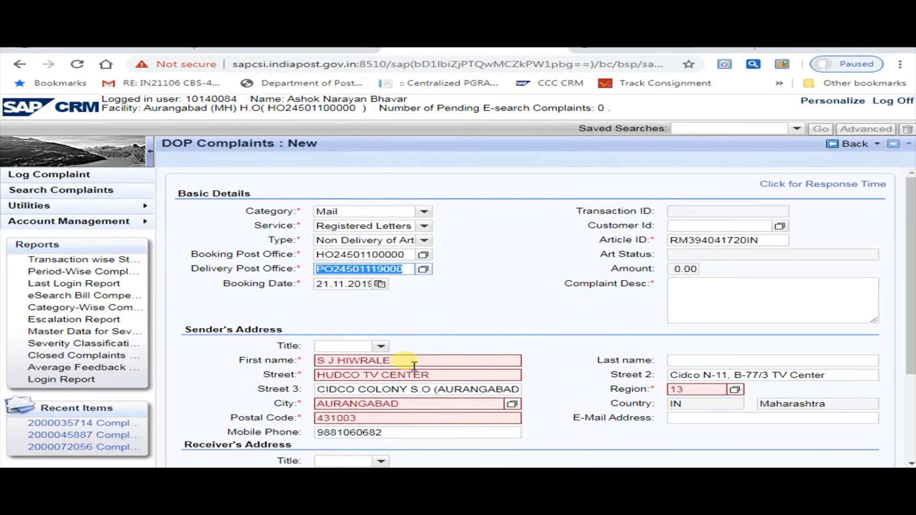
pyautogui.scroll(-5, 379, 358)
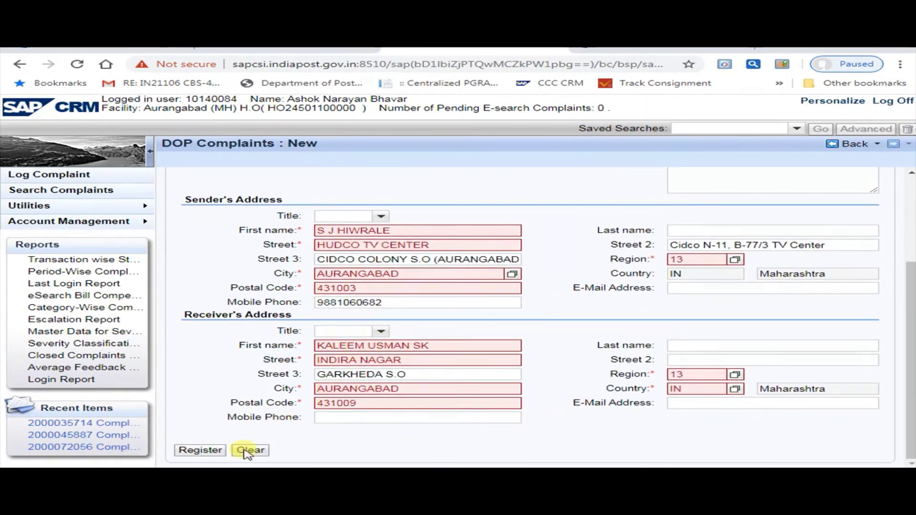
pyautogui.click(246, 449)
pyautogui.scroll(3, 381, 345)
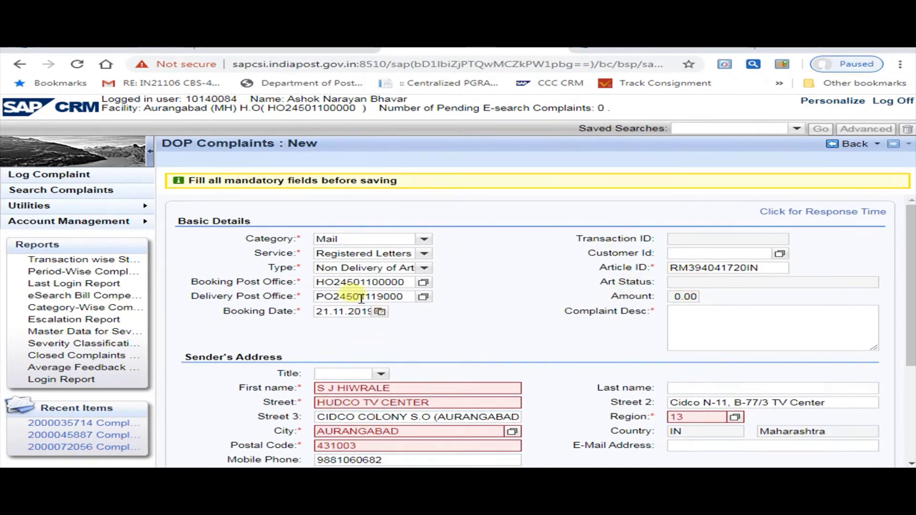
pyautogui.scroll(-5, 382, 339)
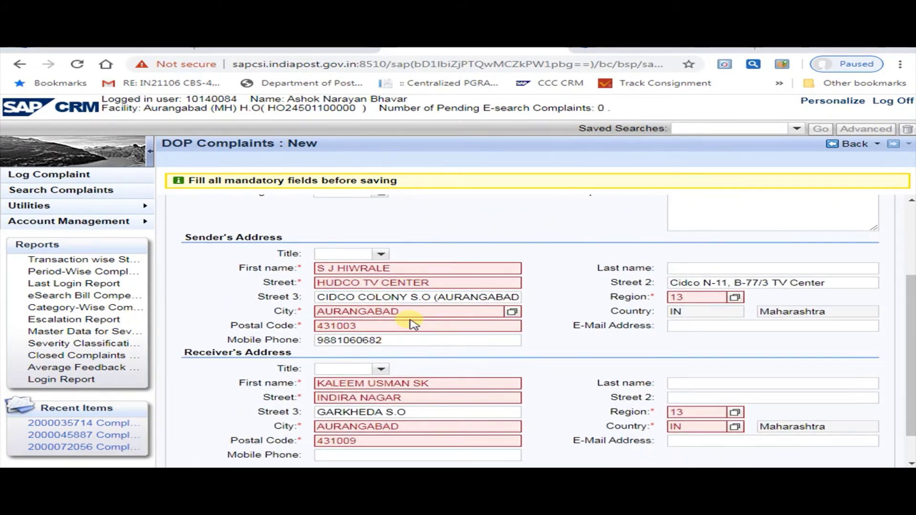
pyautogui.scroll(5, 787, 239)
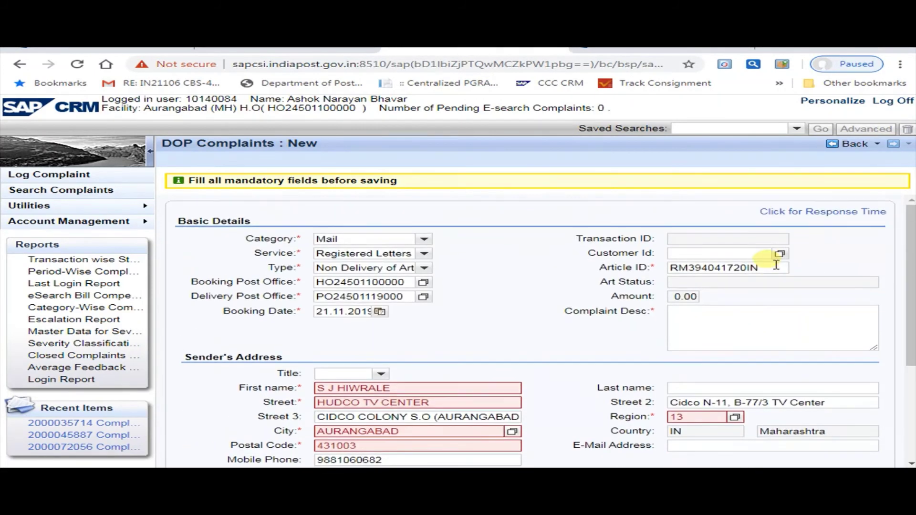
# Enter 'Non update the delivery report on web tracking portal.' as the complaint description
pyautogui.click(725, 323)
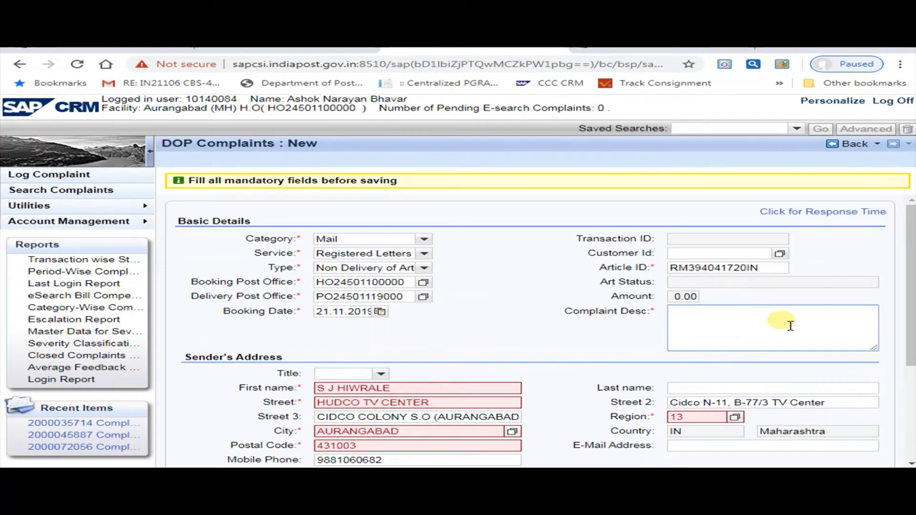
pyautogui.write('Non')
pyautogui.write('update the delivery report ')
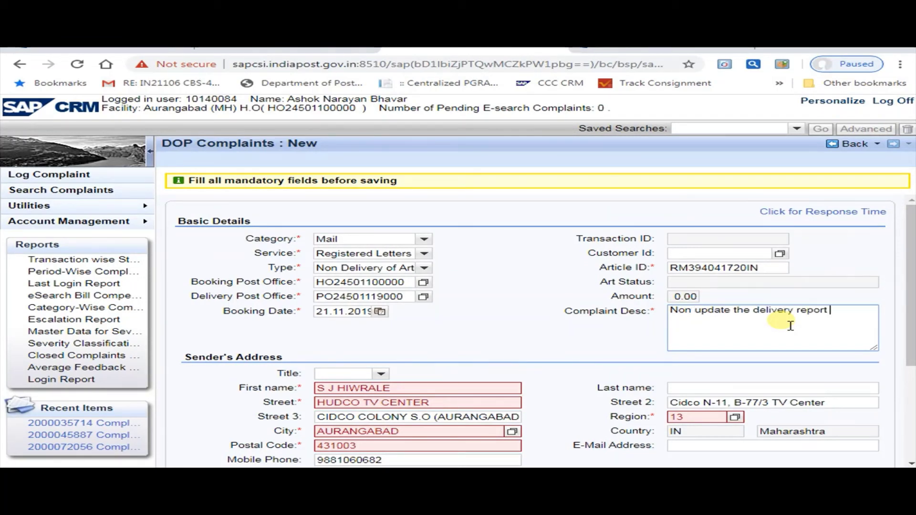
pyautogui.write('on web track')
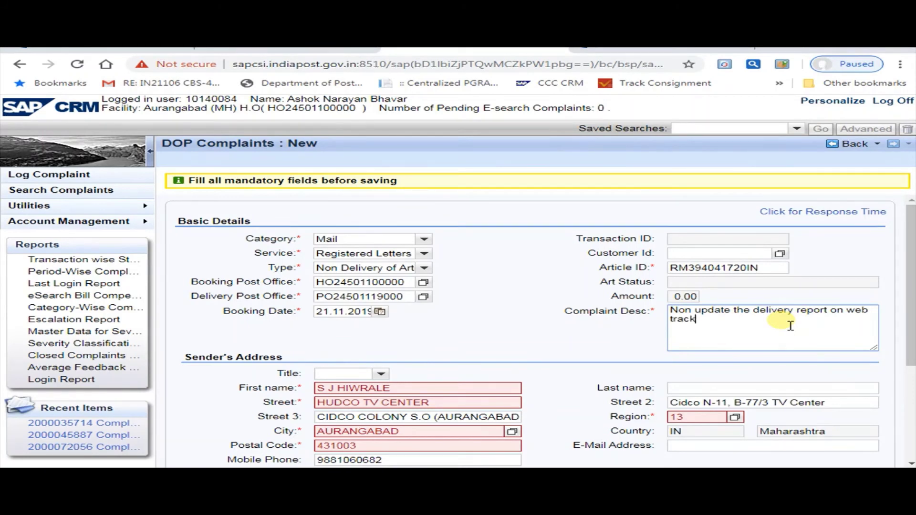
pyautogui.write('ing po')
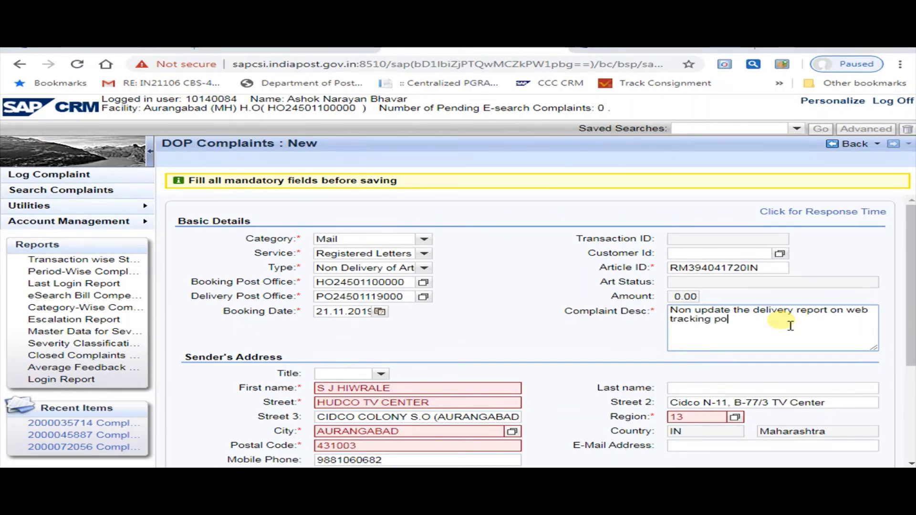
pyautogui.write('rtal.')
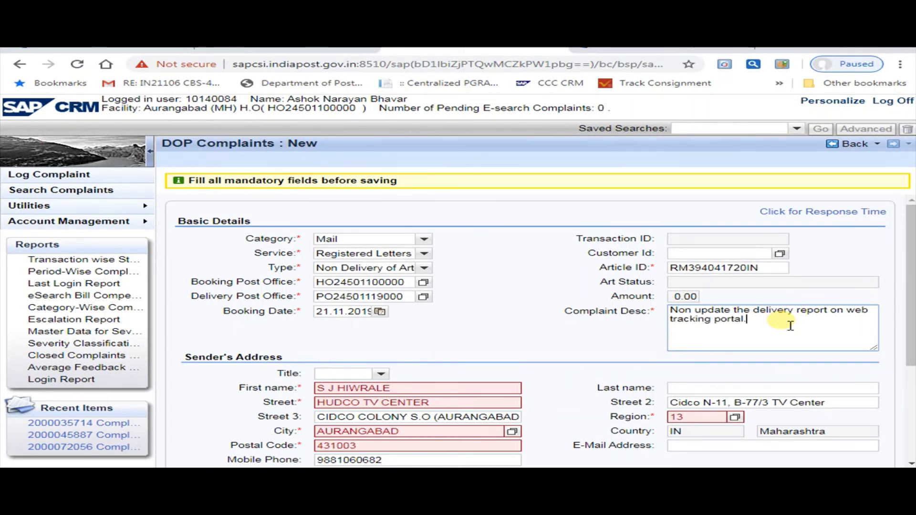
pyautogui.scroll(-3, 744, 329)
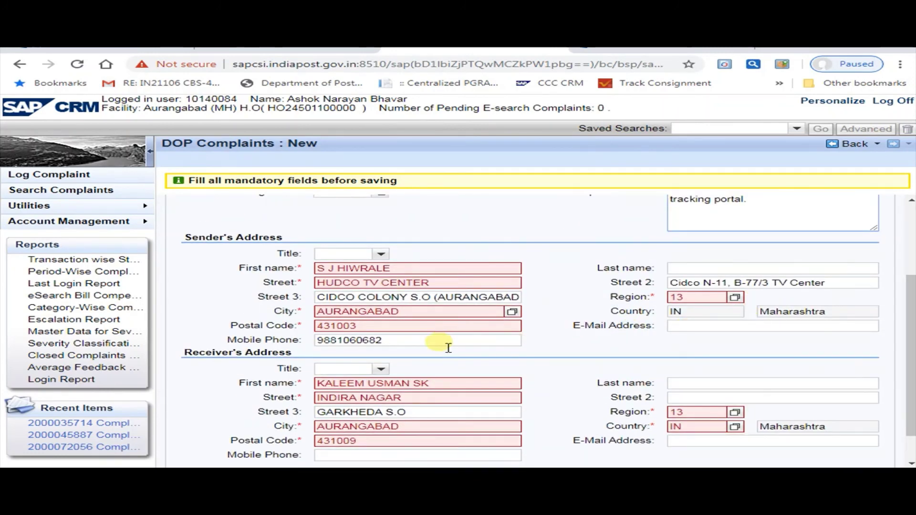
# Register the complaint without a Customer Id and select the new complaint number shown
pyautogui.scroll(-2, 329, 372)
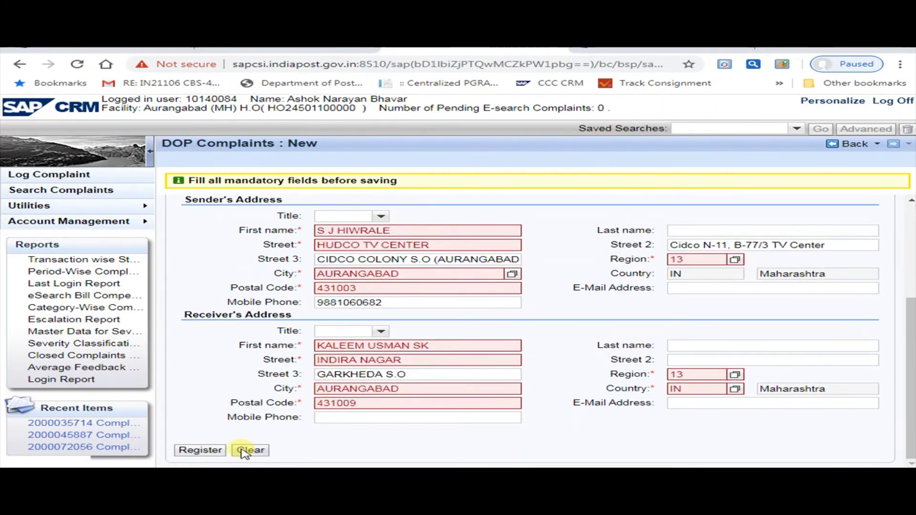
pyautogui.click(186, 453)
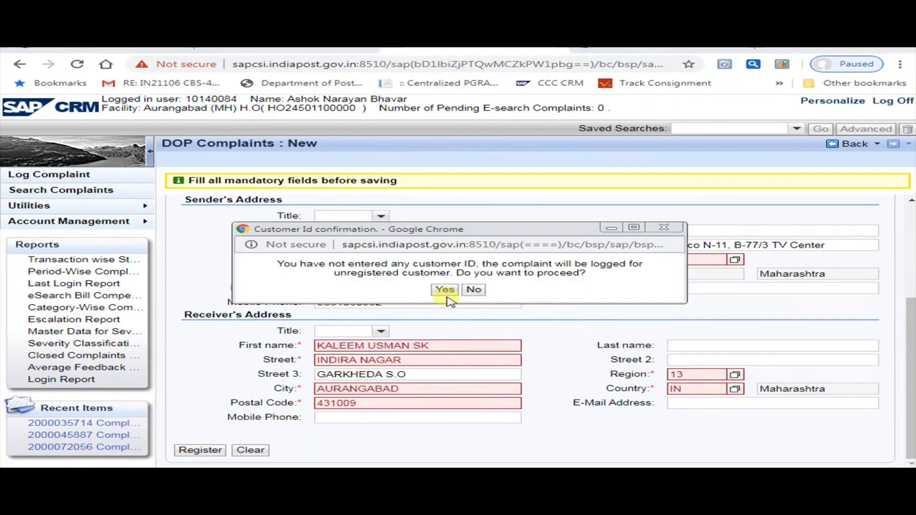
pyautogui.click(445, 289)
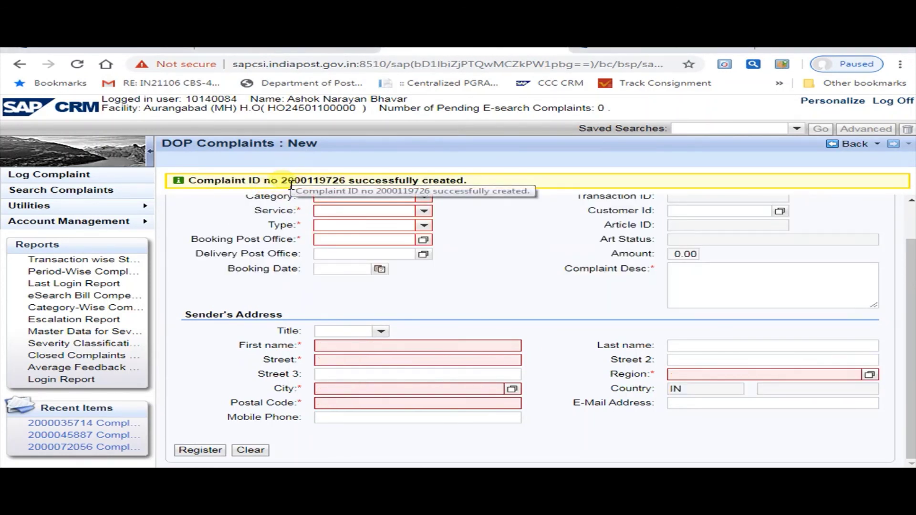
pyautogui.doubleClick(292, 184)
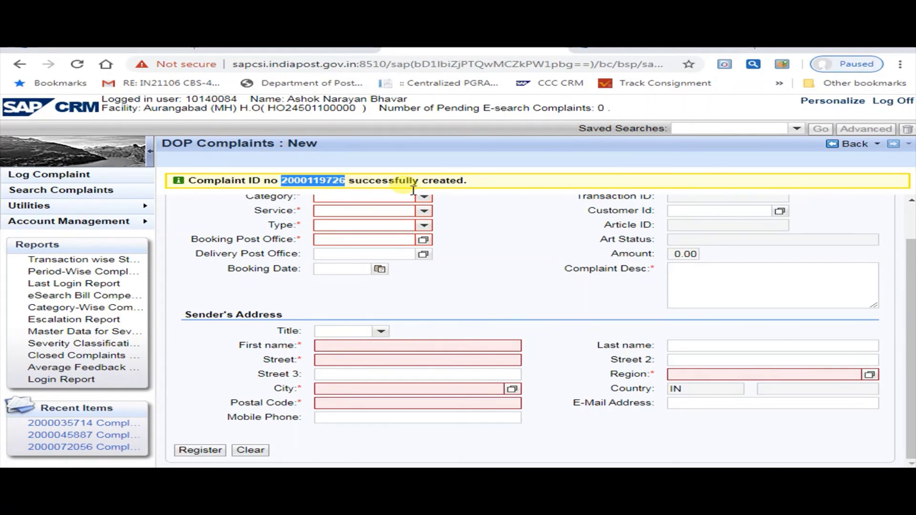